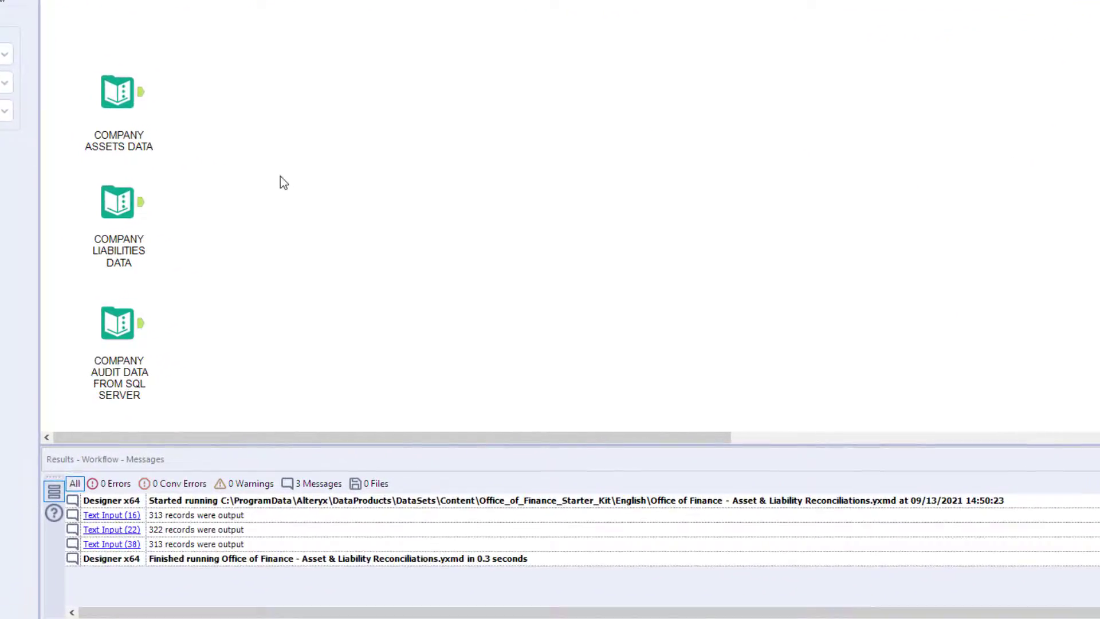
# - Preview the Company Assets, Liabilities and Audit Data input records in the Results window
pyautogui.click(112, 83)
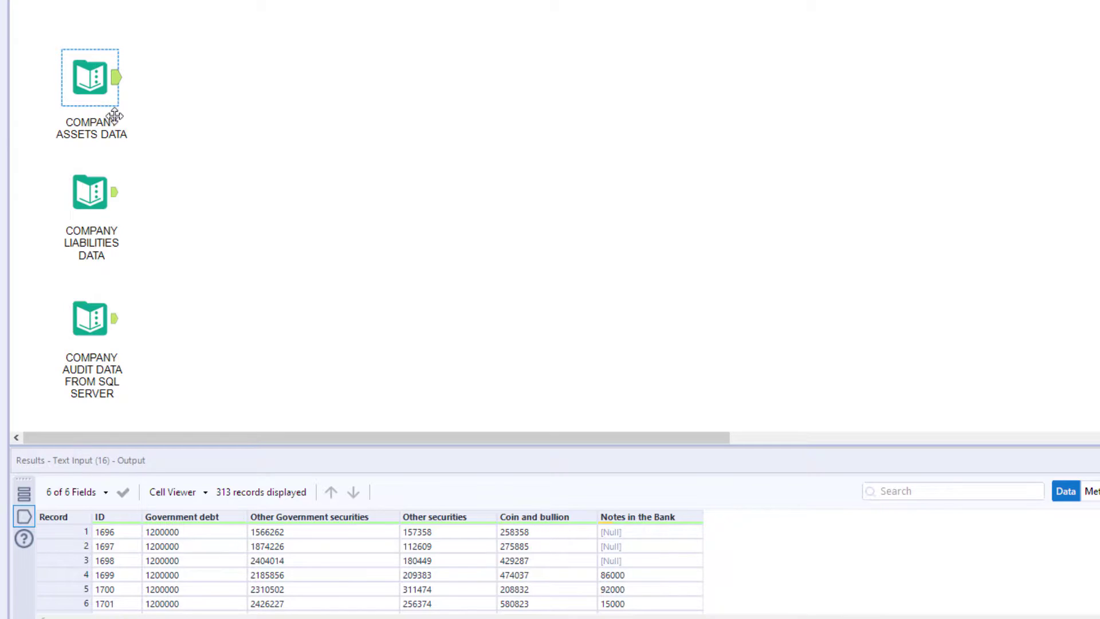
pyautogui.click(117, 195)
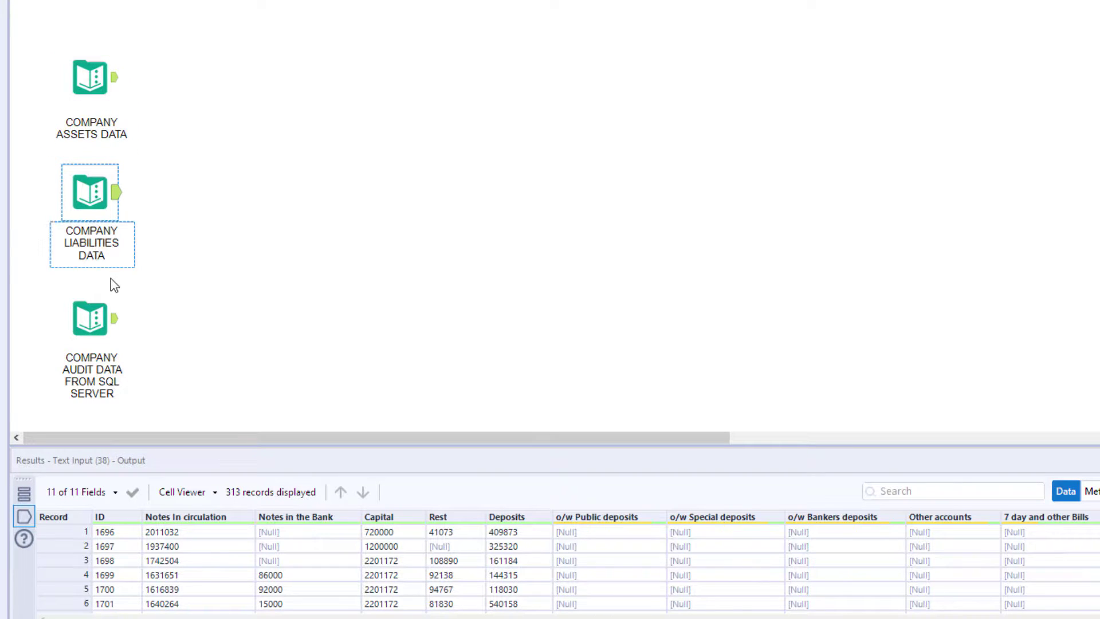
pyautogui.click(116, 323)
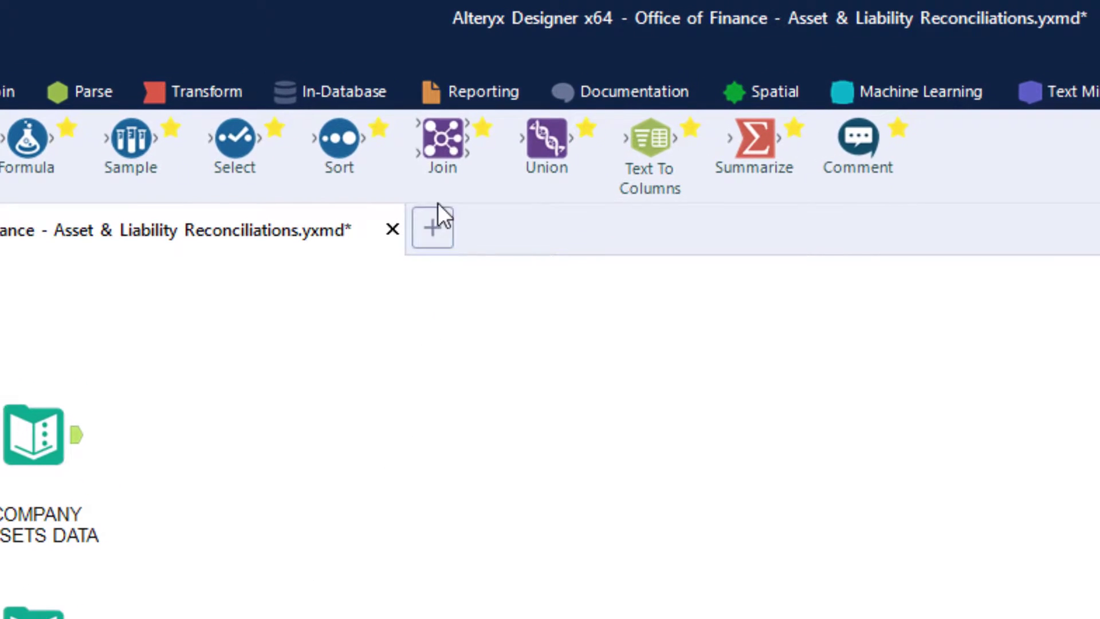
# - Add a Join fed by Assets (L) and Liabilities (R), matching both on ID
pyautogui.moveTo(526, 124); pyautogui.dragTo(592, 289)
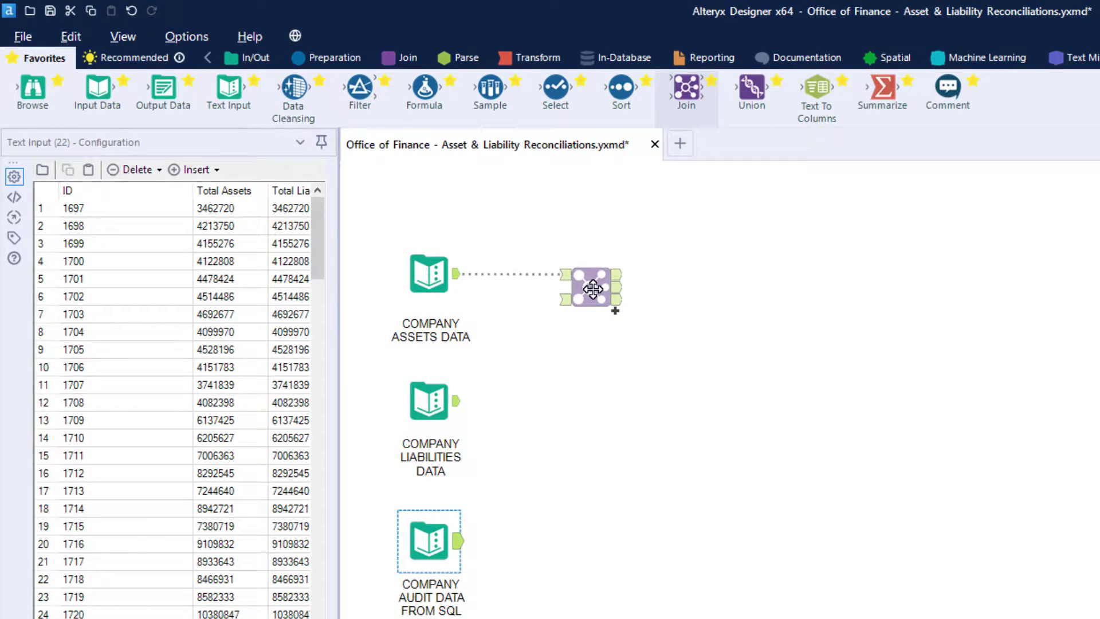
pyautogui.moveTo(464, 408)
pyautogui.mouseDown()
pyautogui.moveTo(571, 337)
pyautogui.moveTo(565, 299)
pyautogui.mouseUp()
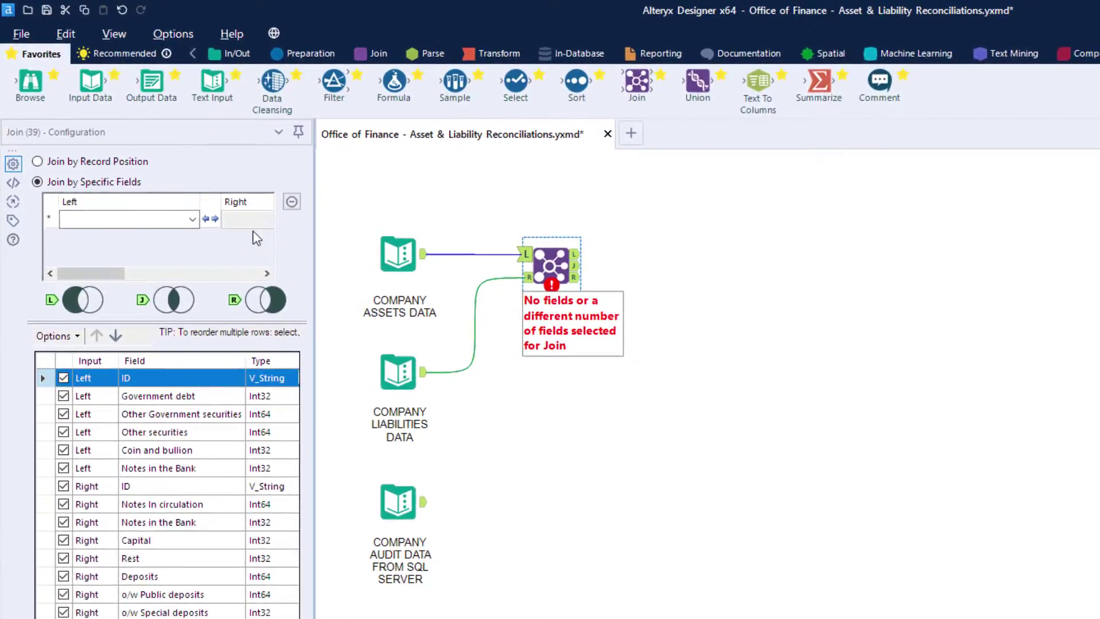
pyautogui.click(148, 166)
pyautogui.click(50, 179)
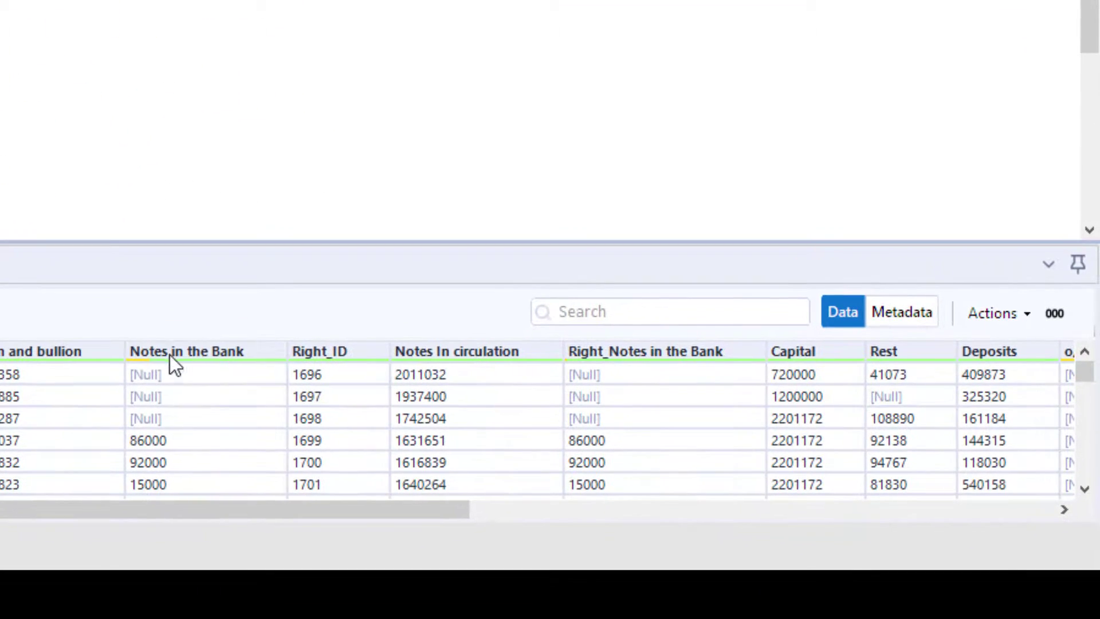
# - Inspect the null Notes in the Bank values in the joined output, including row 3
pyautogui.click(197, 379)
pyautogui.moveTo(199, 379); pyautogui.dragTo(211, 421)
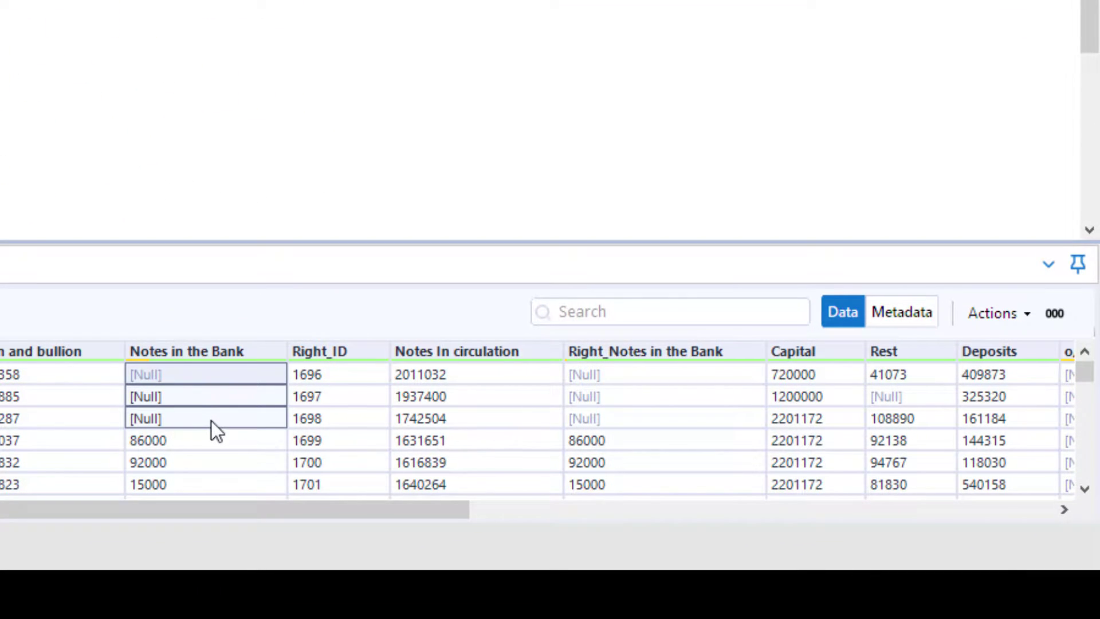
pyautogui.click(211, 424)
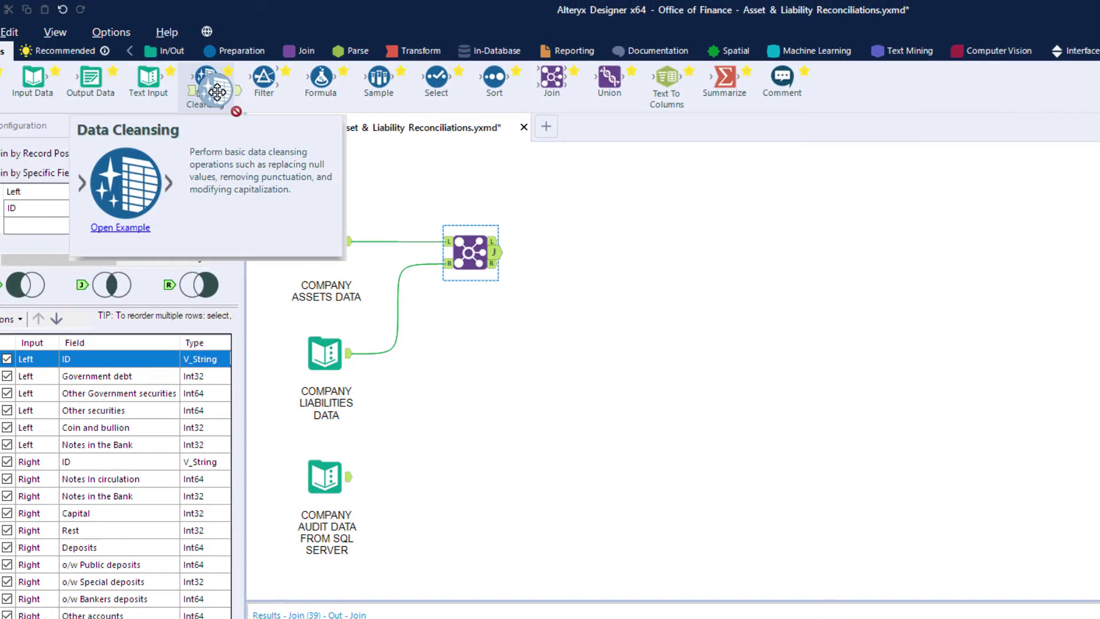
# - Attach a Data Cleansing step to the Join output, run, and review the assets and liabilities inputs
pyautogui.moveTo(236, 112); pyautogui.dragTo(580, 253)
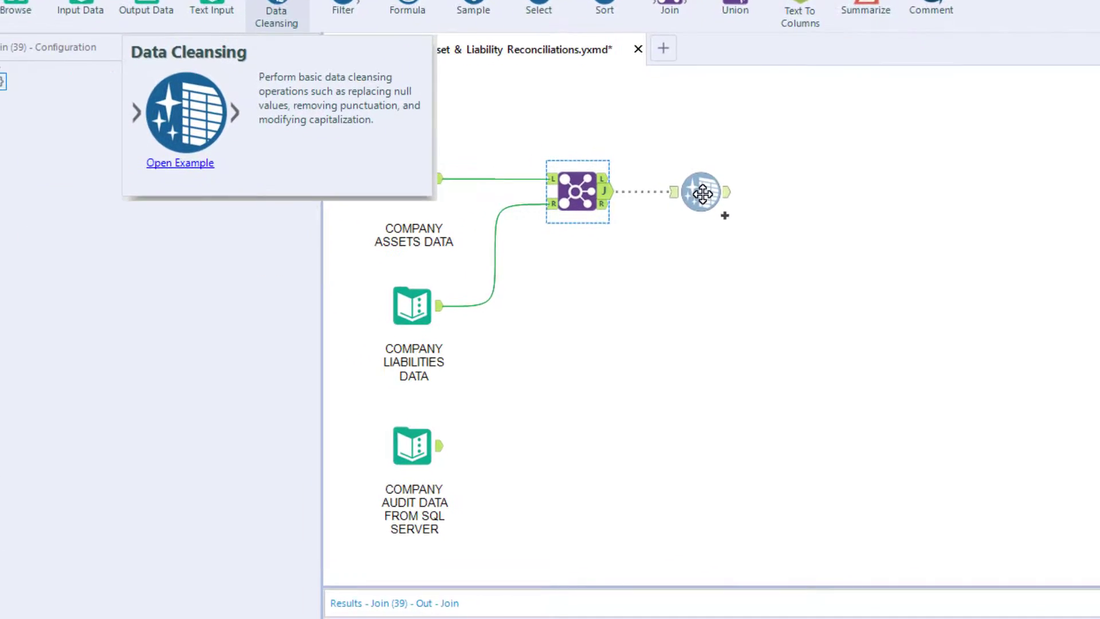
pyautogui.moveTo(702, 193); pyautogui.dragTo(703, 193)
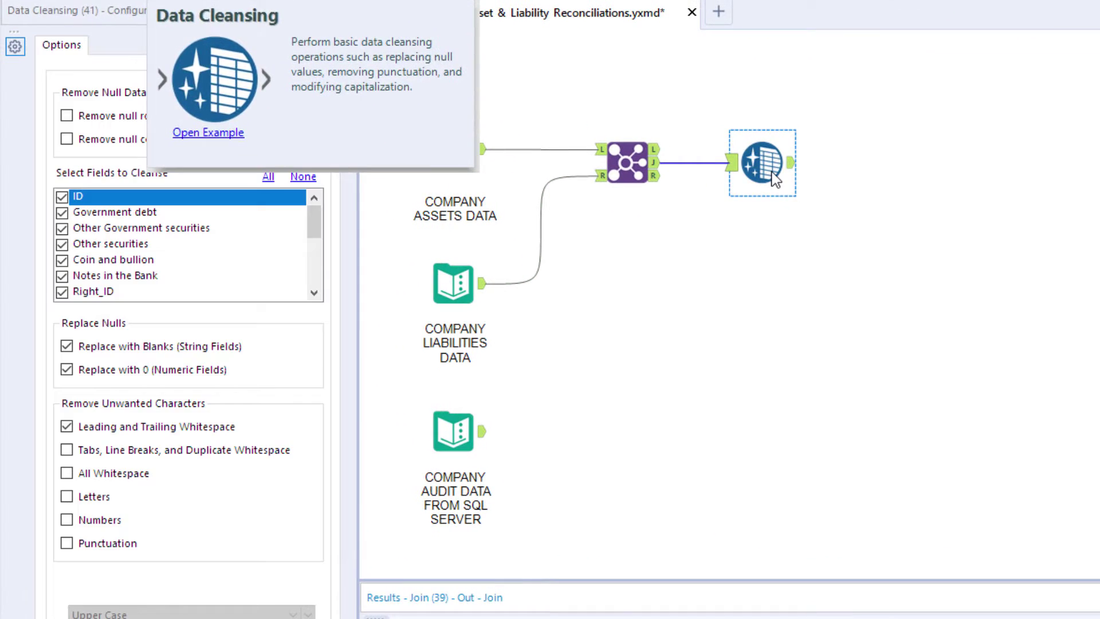
pyautogui.hotkey('ctrl', 'r')
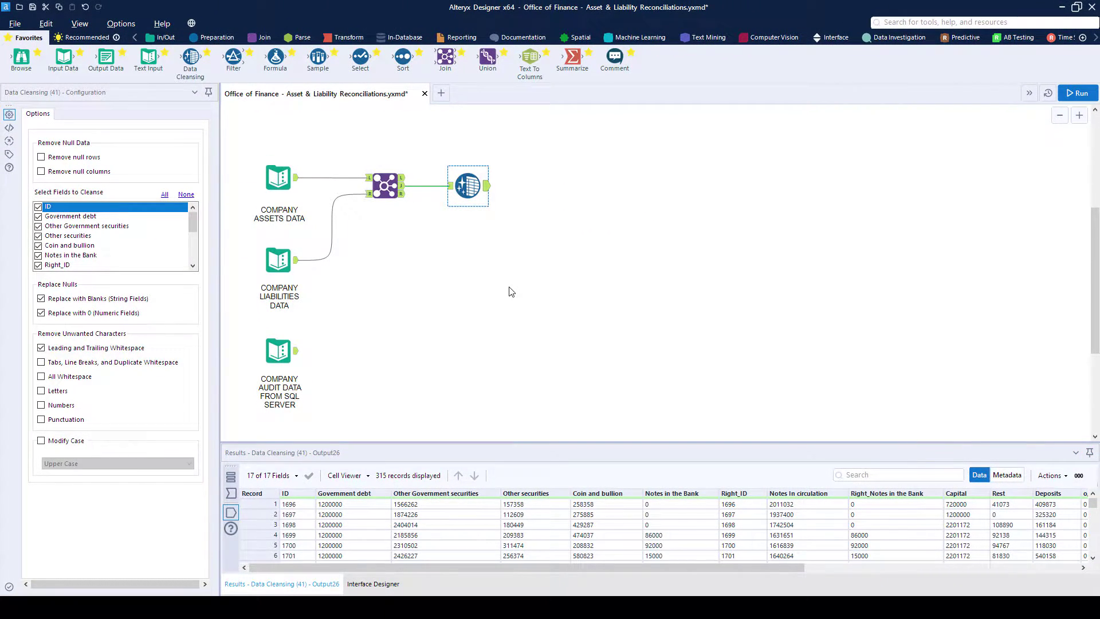
pyautogui.click(296, 181)
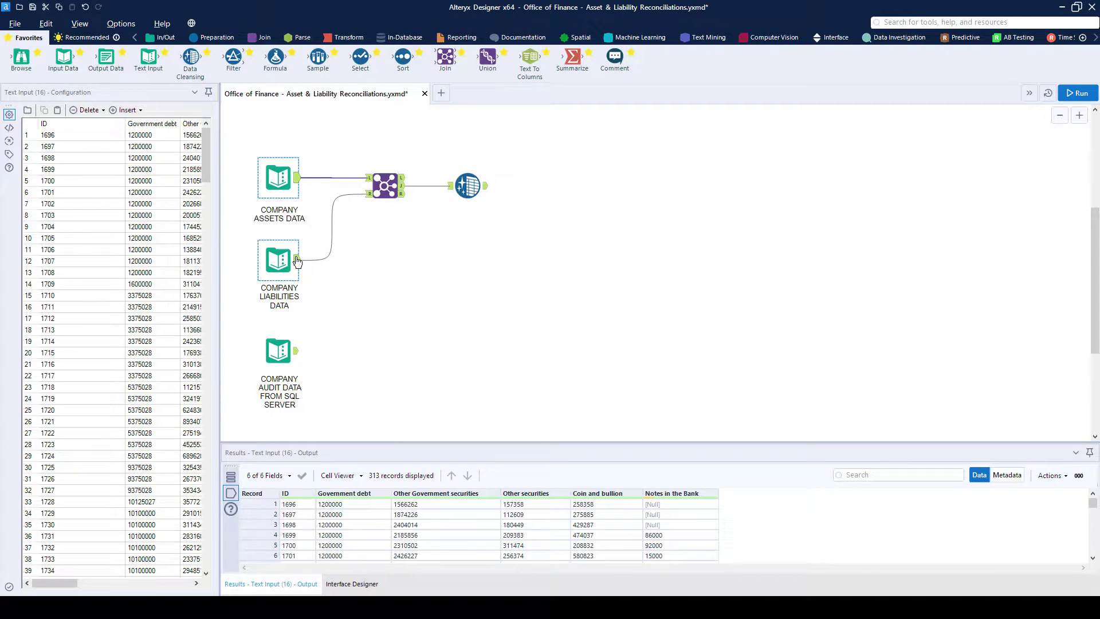
pyautogui.click(296, 261)
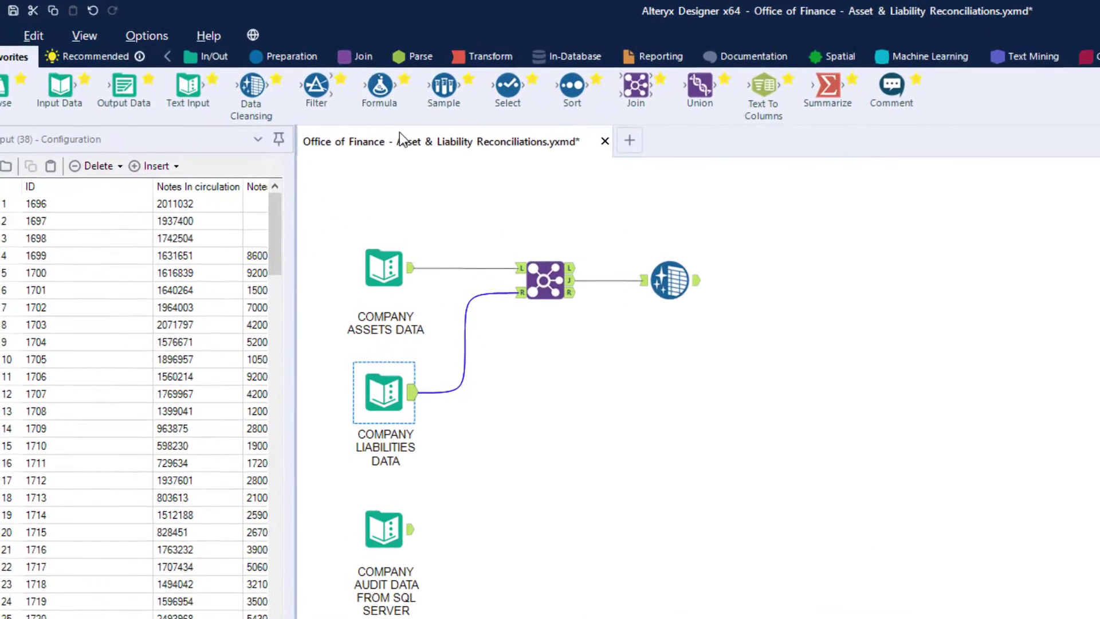
# - Add a Formula tool after the Data Cleansing step
pyautogui.moveTo(387, 93); pyautogui.dragTo(392, 105)
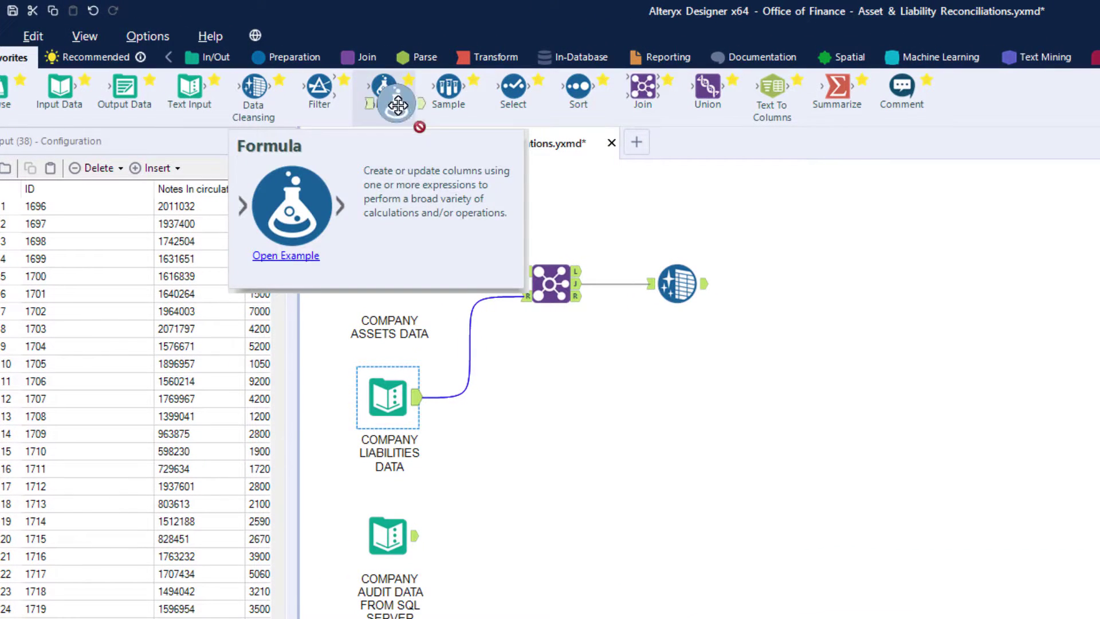
pyautogui.moveTo(397, 105); pyautogui.dragTo(778, 284)
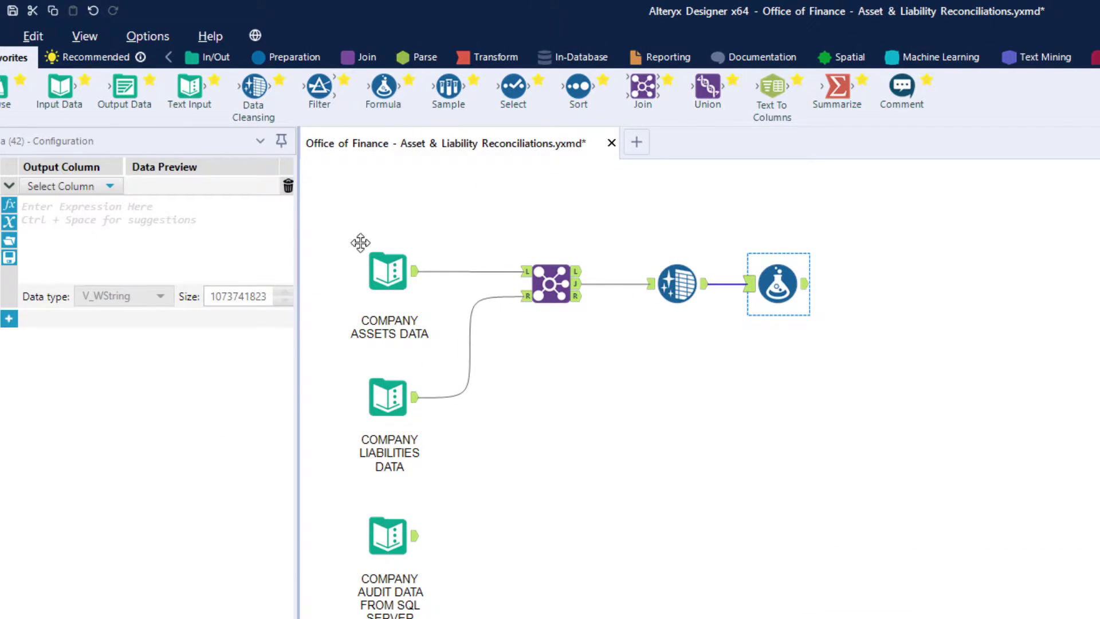
pyautogui.click(9, 205)
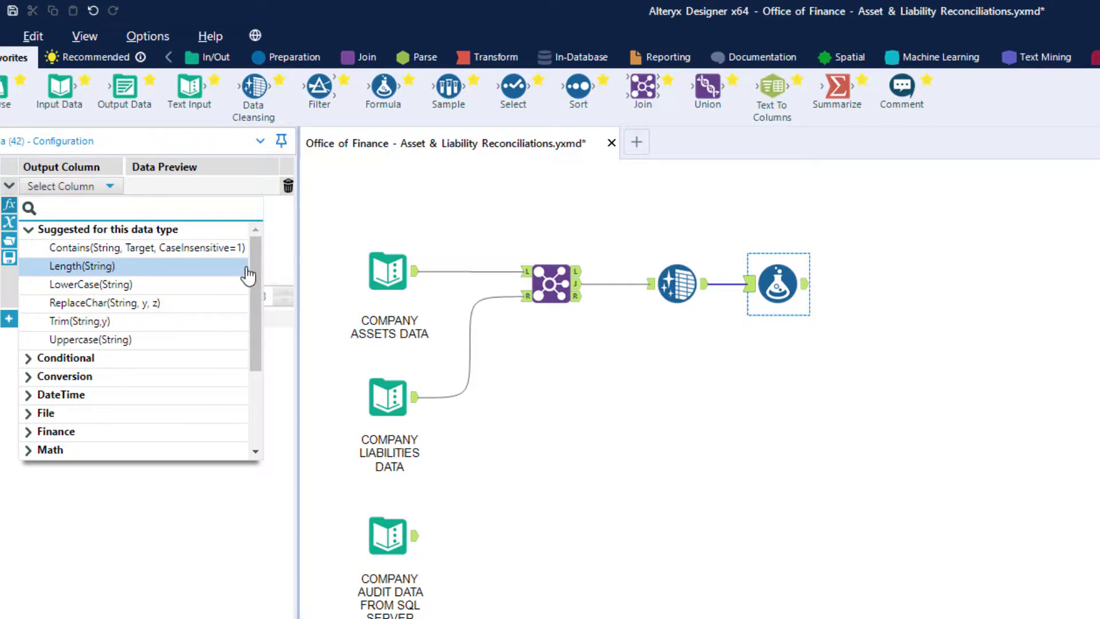
pyautogui.scroll(-5, 254, 283)
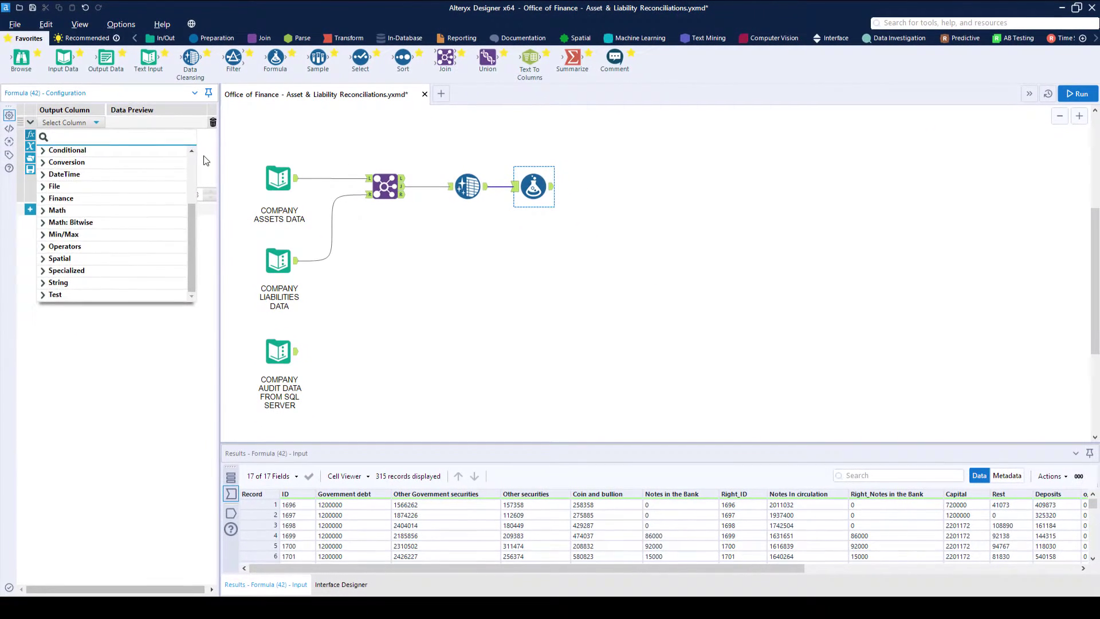
pyautogui.press('Escape')
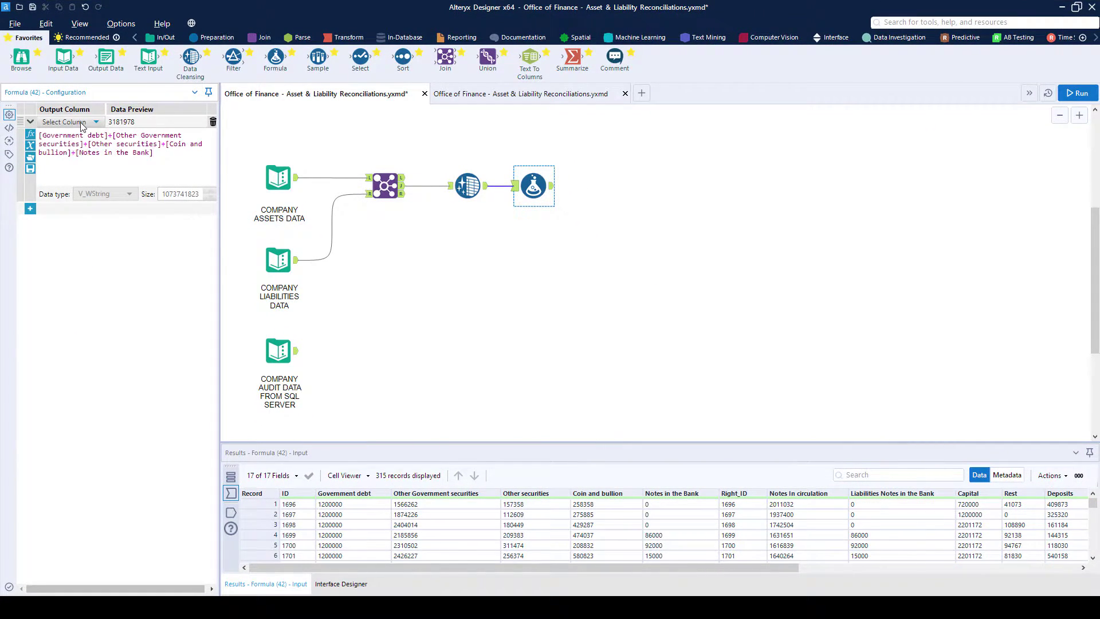
# - Add a Total Liabilites column with its sum expression and run the workflow
pyautogui.click(81, 126)
pyautogui.write('Total Assets')
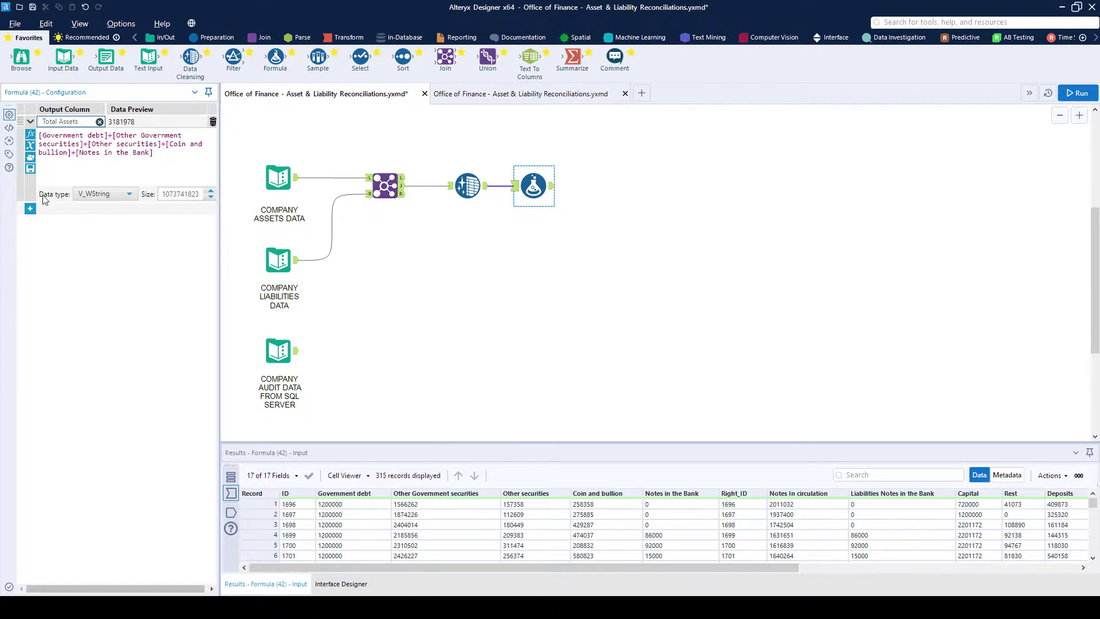
pyautogui.click(30, 208)
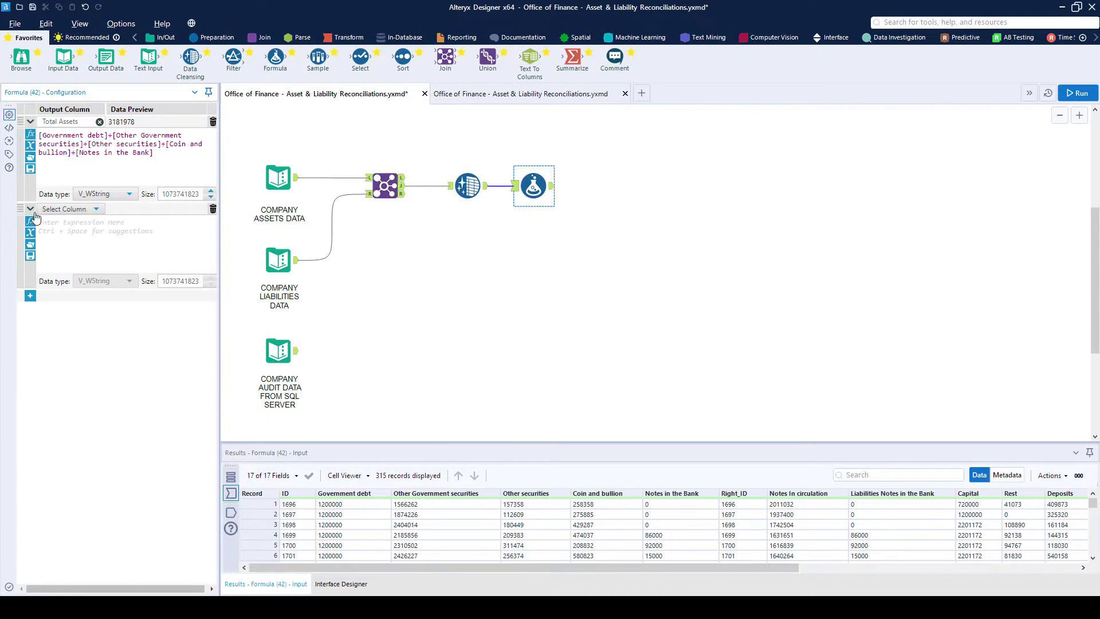
pyautogui.click(69, 209)
pyautogui.write('Total Liabilite')
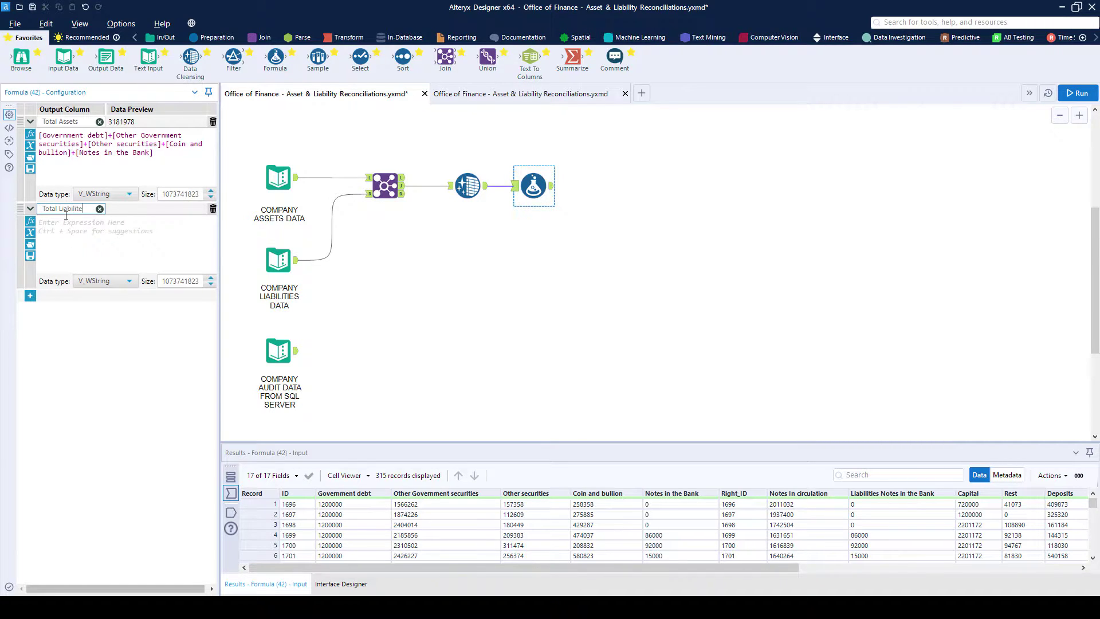
pyautogui.write('s')
pyautogui.click(77, 232)
pyautogui.write('[Notes In circulation]+[Liabilities Notes in the Bank]+[Capital]+[Rest]+[Deposits]+[o/w Public deposits]+[o/w Special deposits]+[o/w Bankers deposits]+[Other accounts]+[7 day and other Bills]')
pyautogui.hotkey('ctrl', 'r')
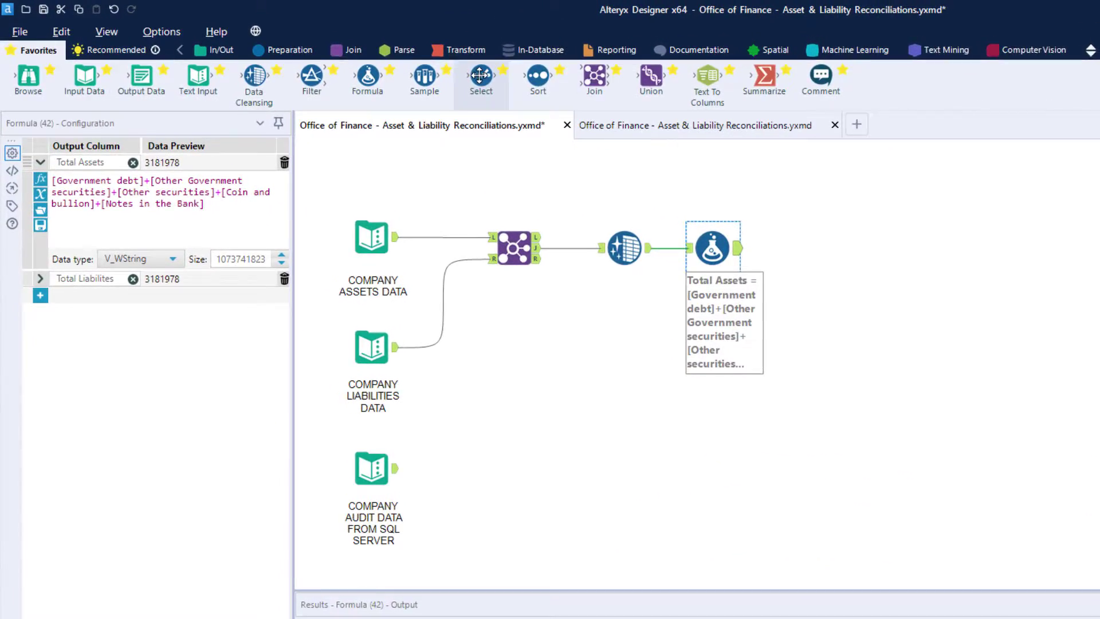
# - Add a Select after the Formula, deselect all fields, then tick Total Assets and Total Liabilites
pyautogui.moveTo(505, 80); pyautogui.dragTo(868, 262)
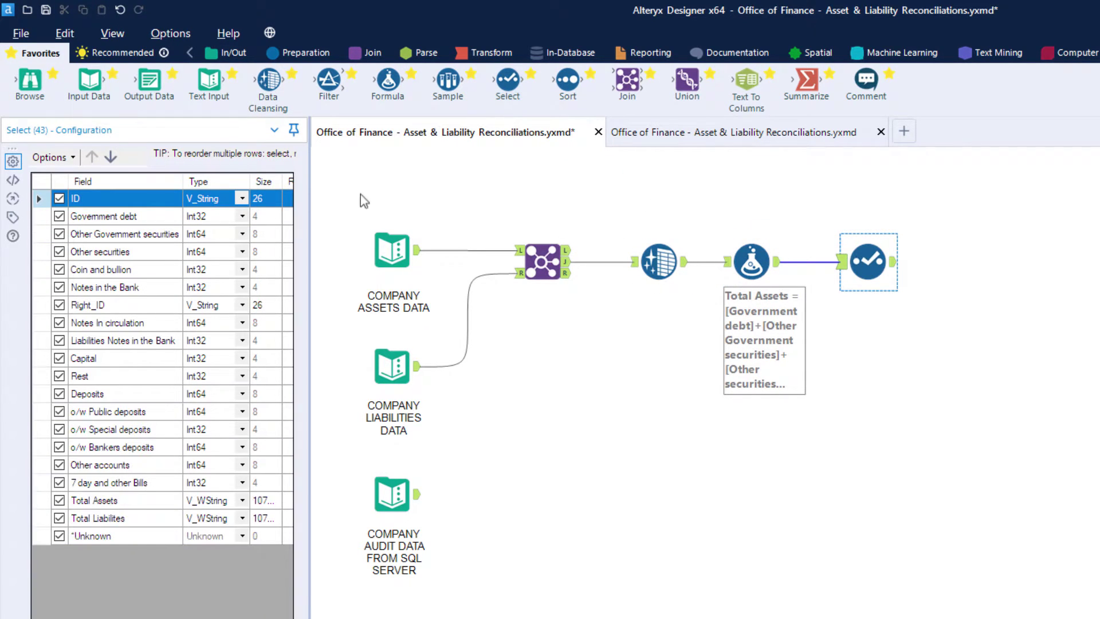
pyautogui.click(61, 159)
pyautogui.moveTo(62, 172)
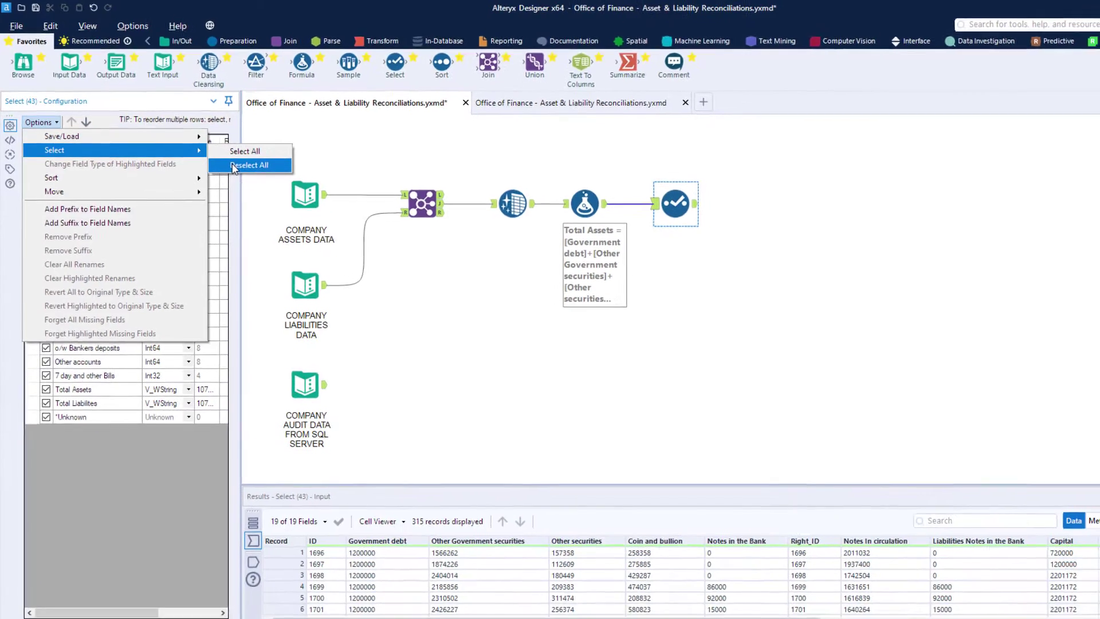
pyautogui.click(249, 165)
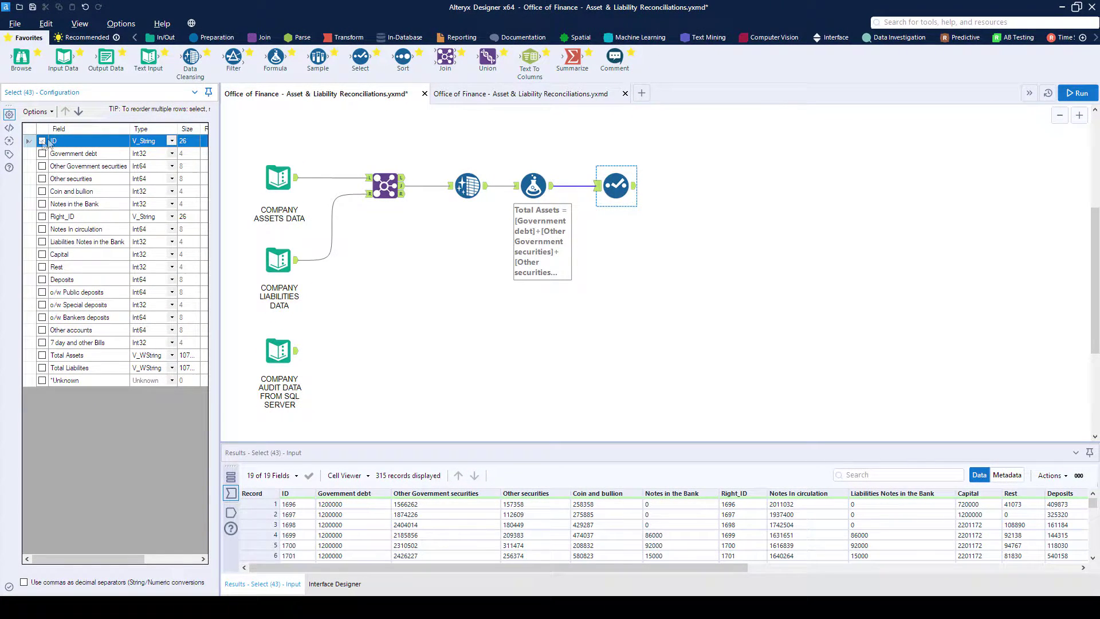
pyautogui.click(41, 355)
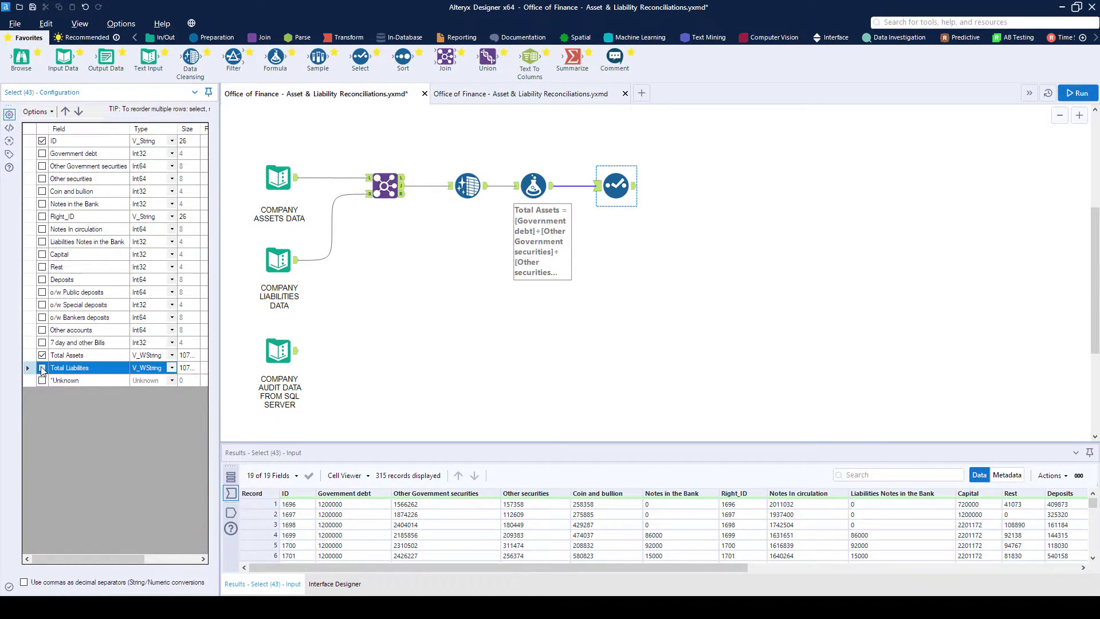
pyautogui.click(636, 189)
# - Add a second Join after Select, wire Audit Data into it, and run
pyautogui.moveTo(445, 62)
pyautogui.mouseDown()
pyautogui.moveTo(668, 199)
pyautogui.moveTo(696, 195)
pyautogui.mouseUp()
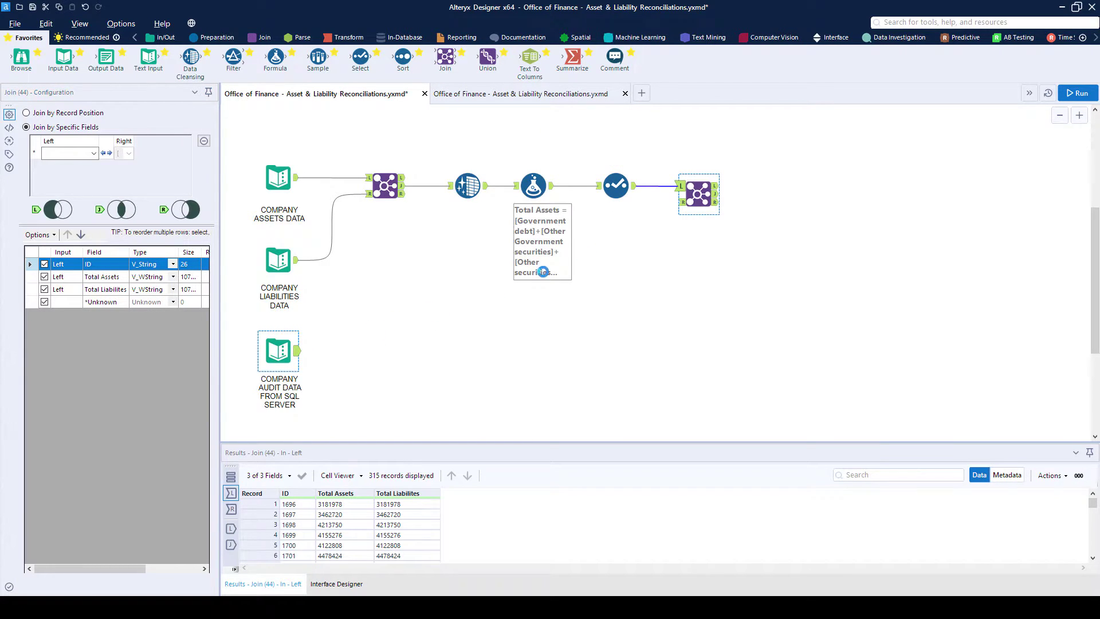
pyautogui.moveTo(297, 350); pyautogui.dragTo(685, 209)
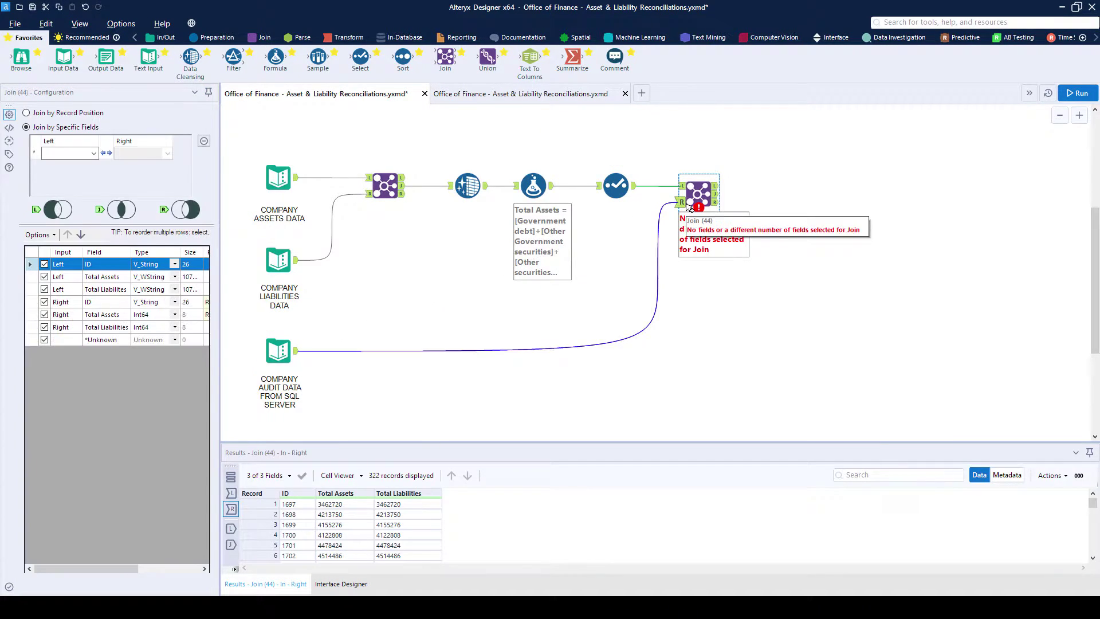
pyautogui.hotkey('ctrl', 'r')
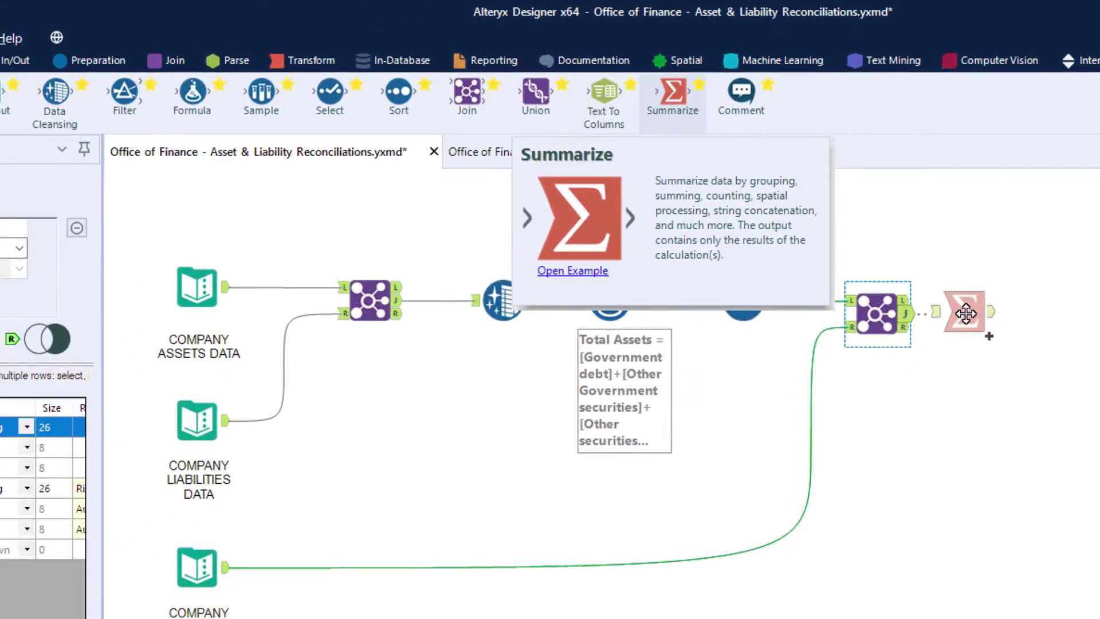
# - Add a Summarize tool after the Join and group by ID
pyautogui.moveTo(591, 115); pyautogui.dragTo(948, 373)
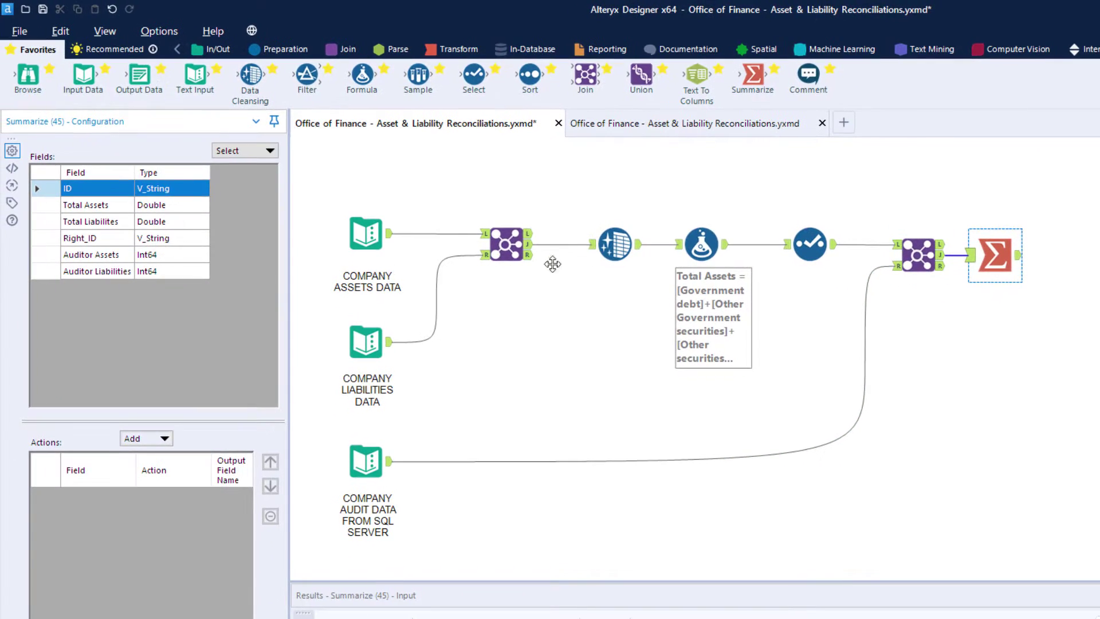
pyautogui.click(151, 439)
pyautogui.click(168, 456)
# - Sum Total Assets, Total Liabilites, Auditor Assets and Auditor Liabilities, then run
pyautogui.moveTo(128, 210); pyautogui.dragTo(126, 271)
pyautogui.click(152, 438)
pyautogui.click(147, 402)
pyautogui.click(133, 439)
pyautogui.click(146, 402)
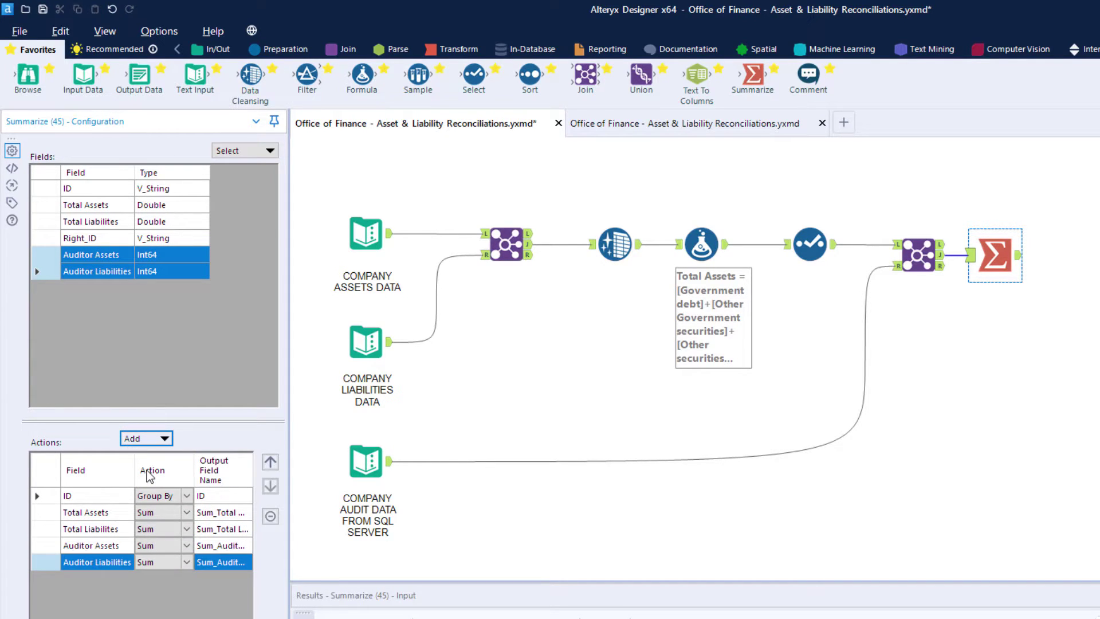
pyautogui.hotkey('ctrl', 'r')
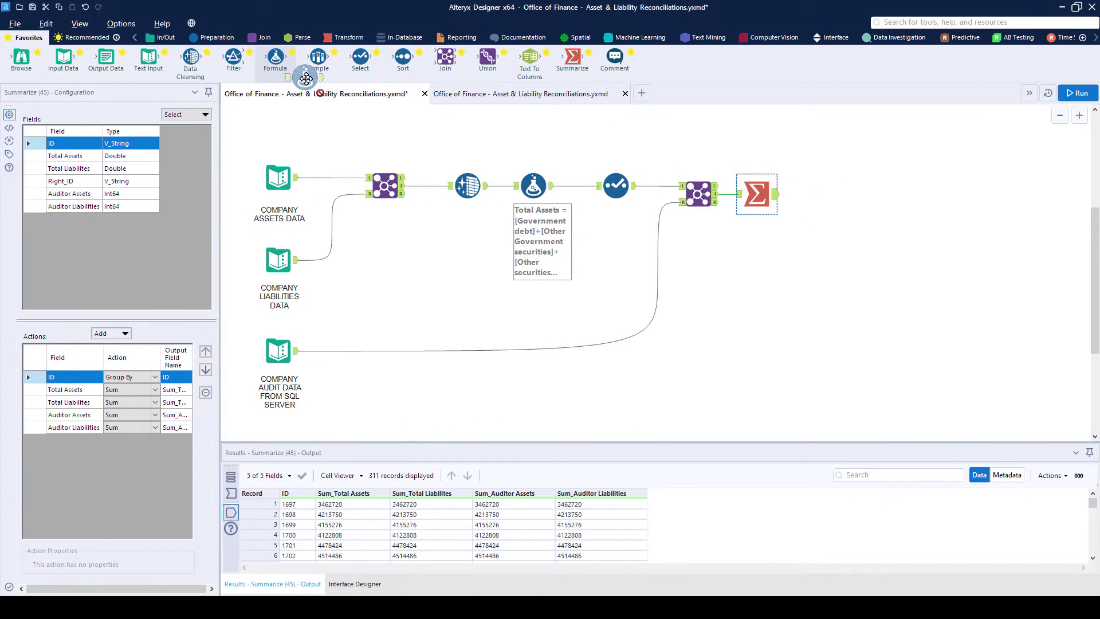
# - Attach a Formula tool after Summarize and start a new flag output column
pyautogui.moveTo(829, 195); pyautogui.dragTo(829, 194)
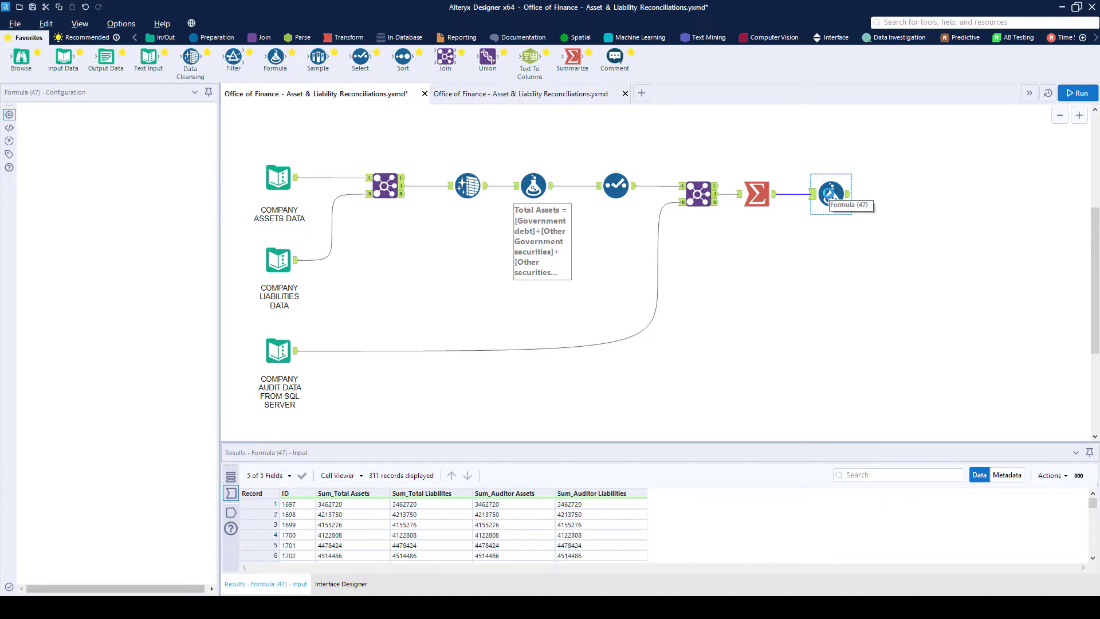
pyautogui.click(95, 122)
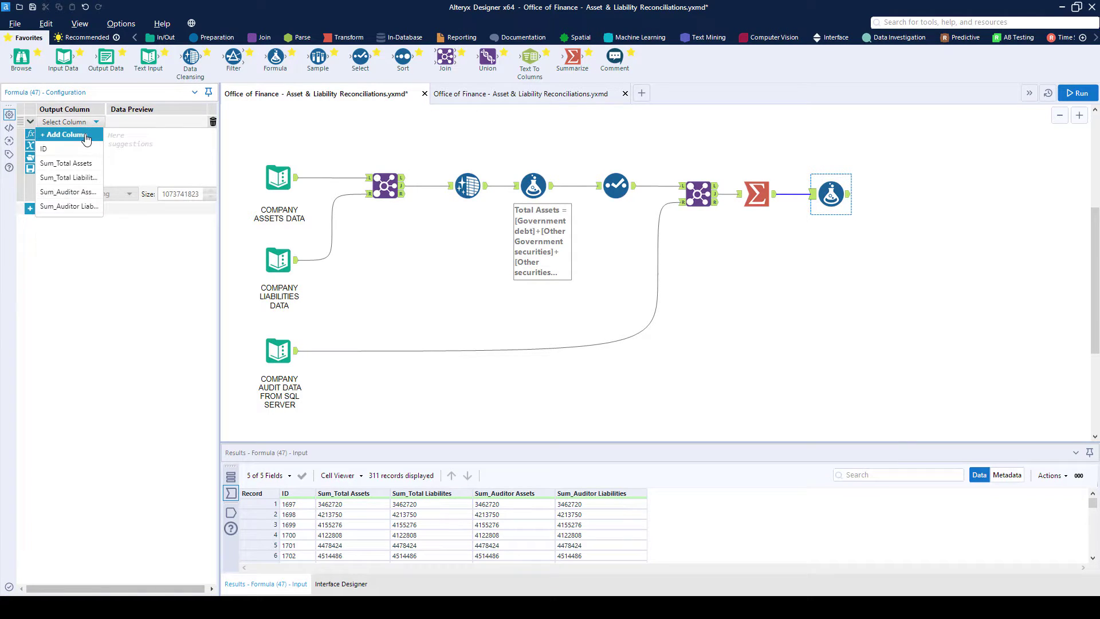
pyautogui.click(64, 134)
pyautogui.write('Asset R')
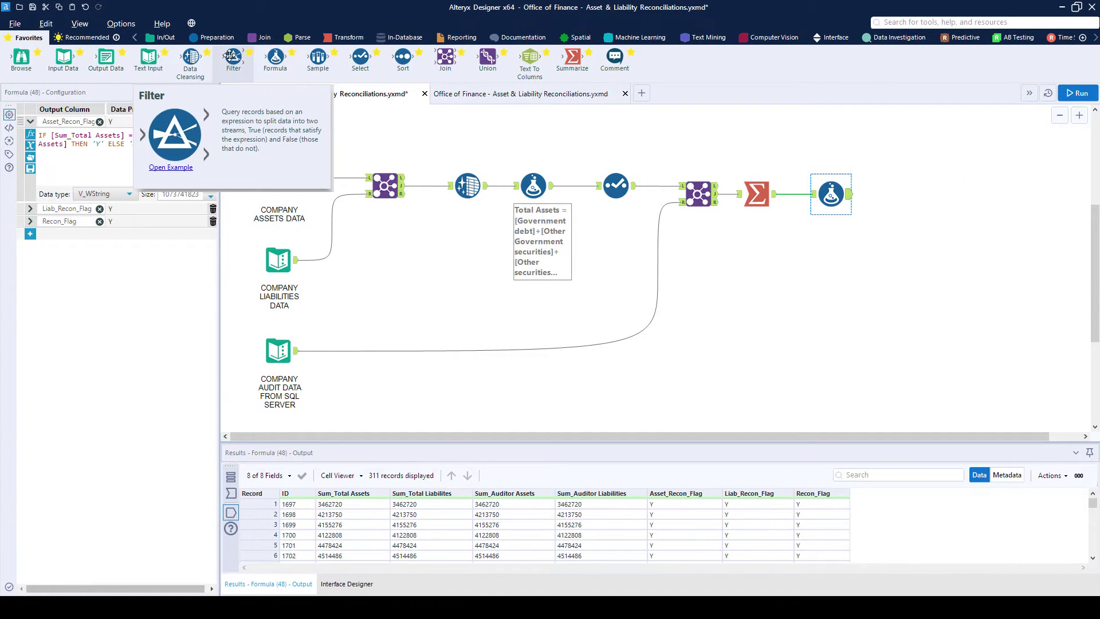
# - Place a Recon_Flag = N Filter after the flags Formula and attach an Email tool
pyautogui.moveTo(230, 63); pyautogui.dragTo(494, 121)
pyautogui.moveTo(892, 192); pyautogui.dragTo(890, 192)
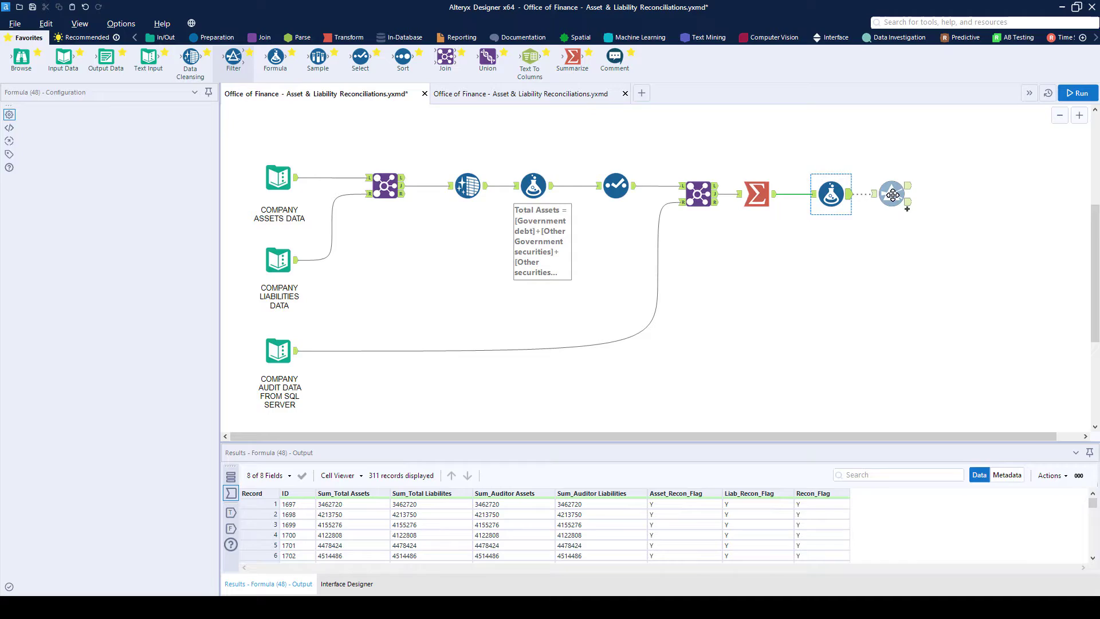
pyautogui.click(456, 37)
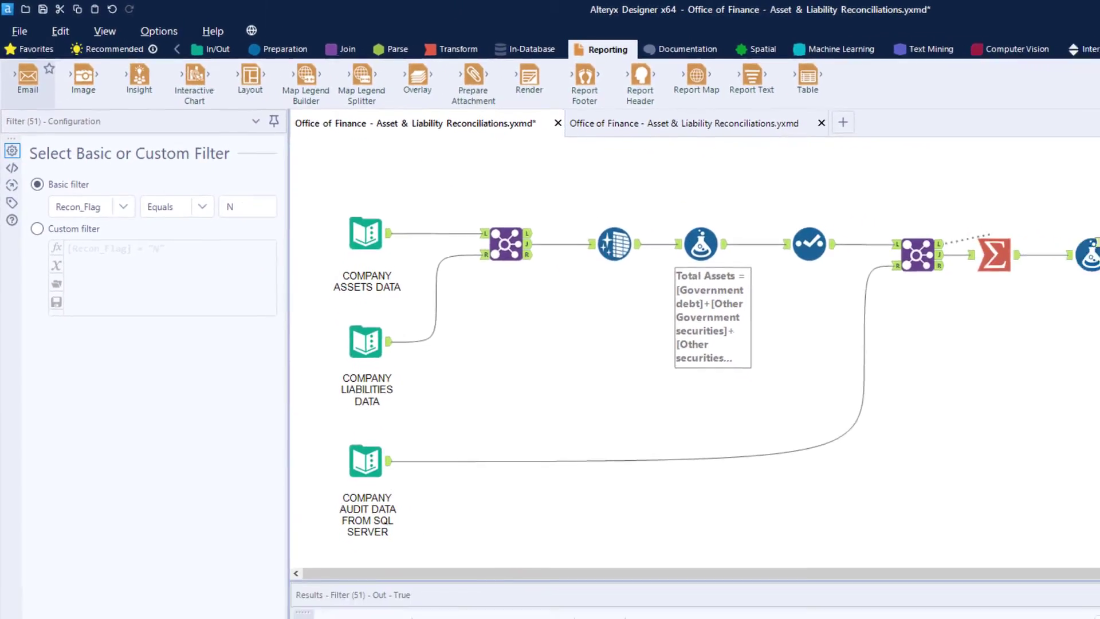
pyautogui.moveTo(20, 60); pyautogui.dragTo(964, 185)
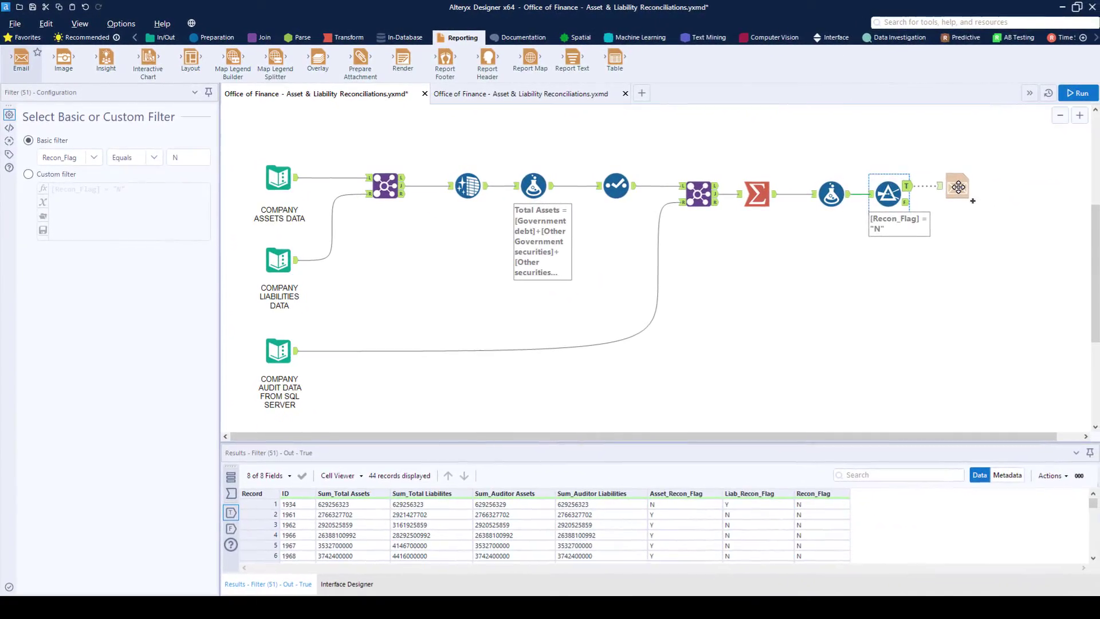